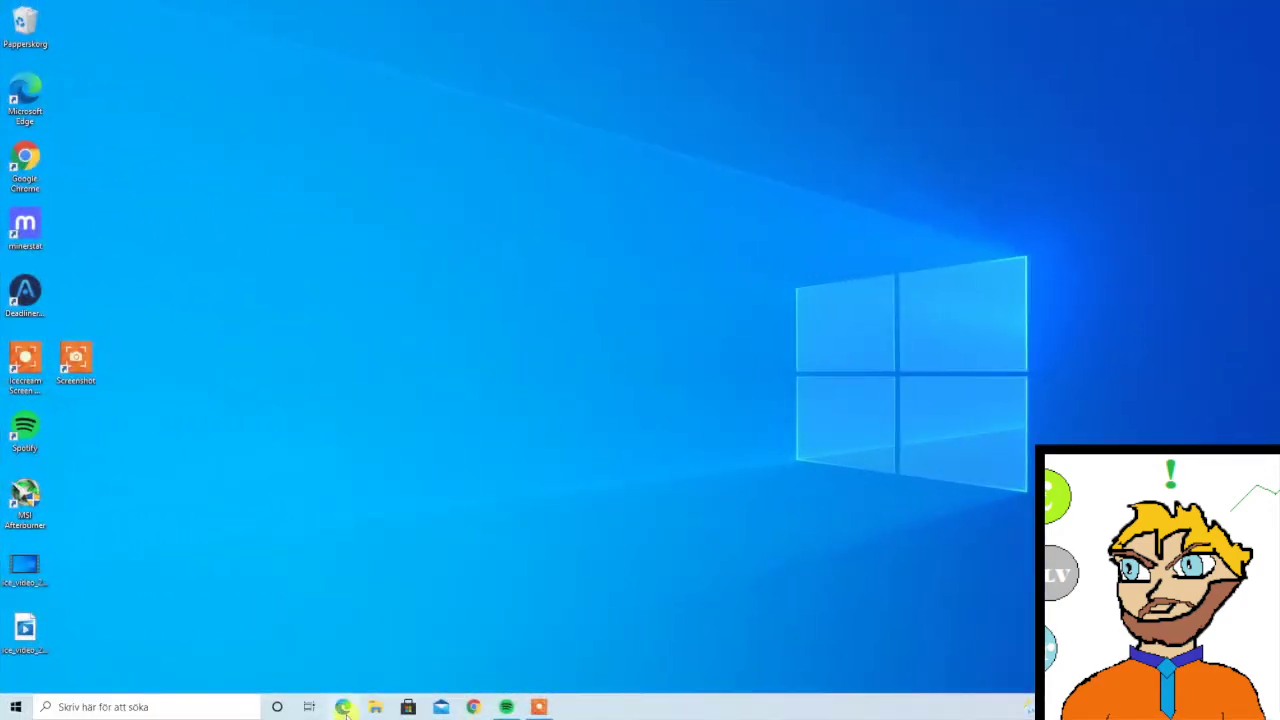
Go to Settings > System > About and bring up Advanced system settings
{"action": "left_click", "coordinate": [16, 707]}
{"action": "mouse_move", "coordinate": [16, 613]}
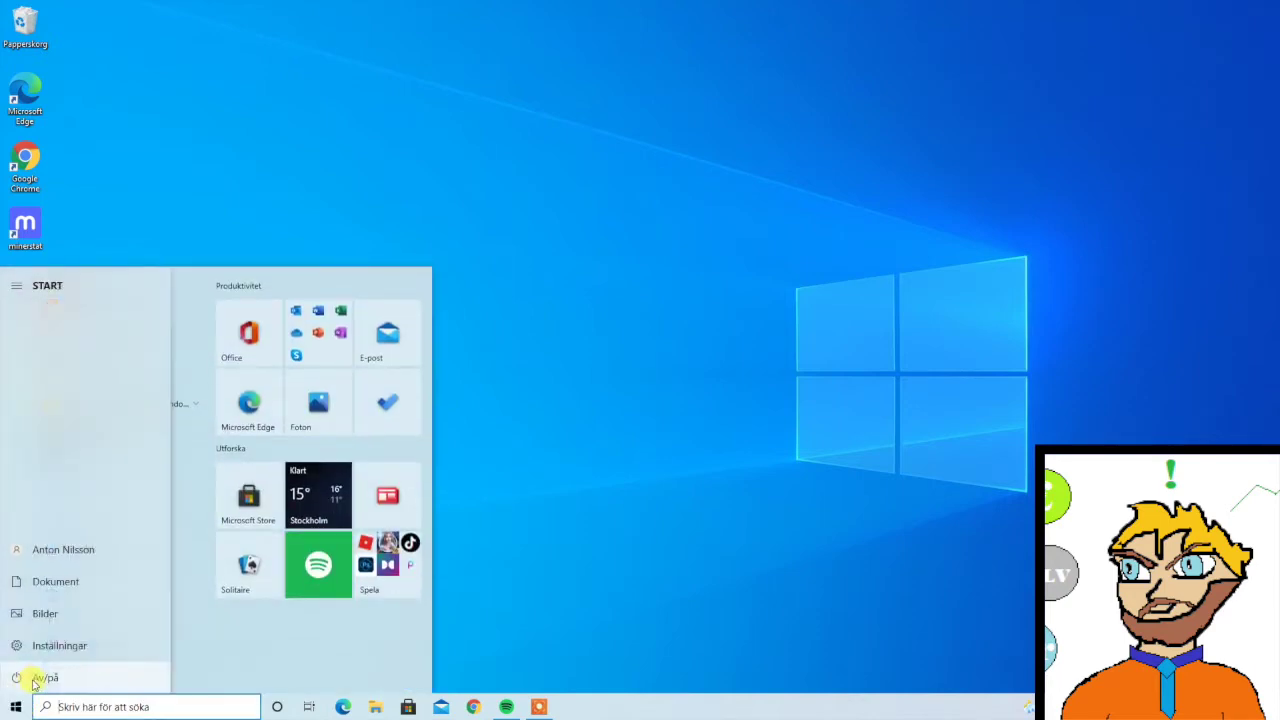
{"action": "left_click", "coordinate": [45, 647]}
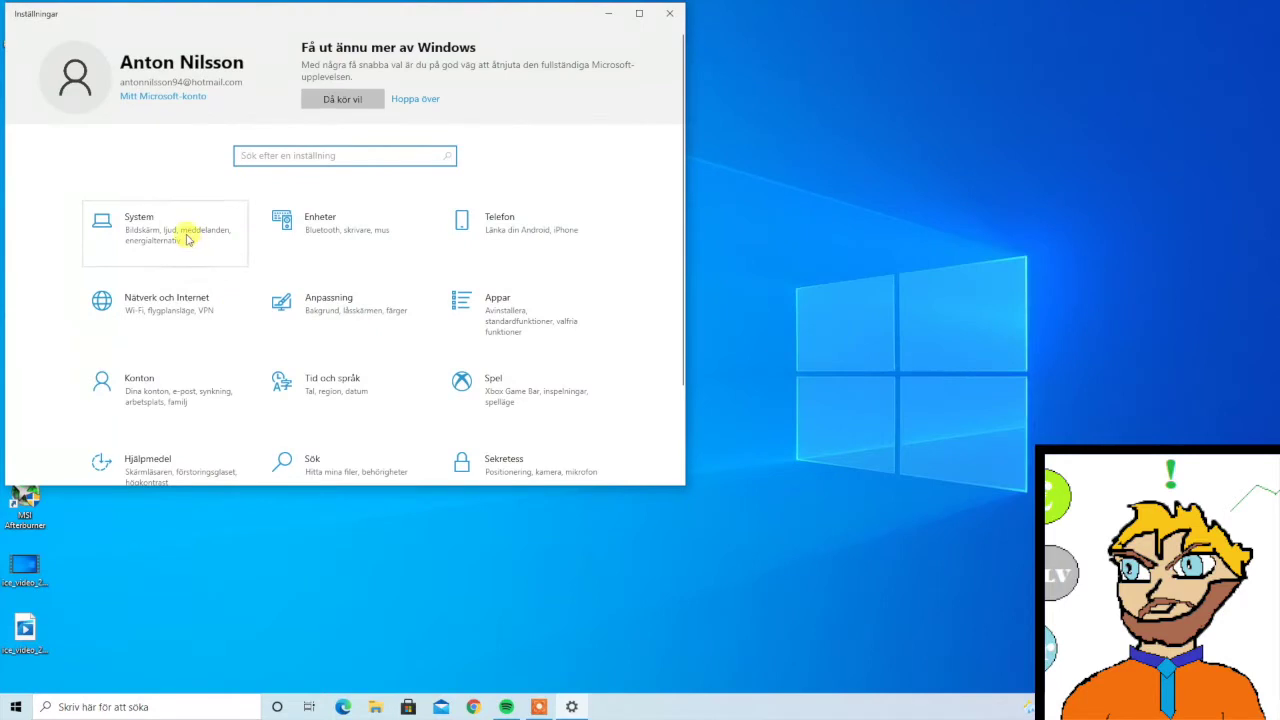
{"action": "left_click", "coordinate": [187, 239]}
{"action": "scroll", "coordinate": [141, 380], "scroll_direction": "down", "scroll_amount": 2}
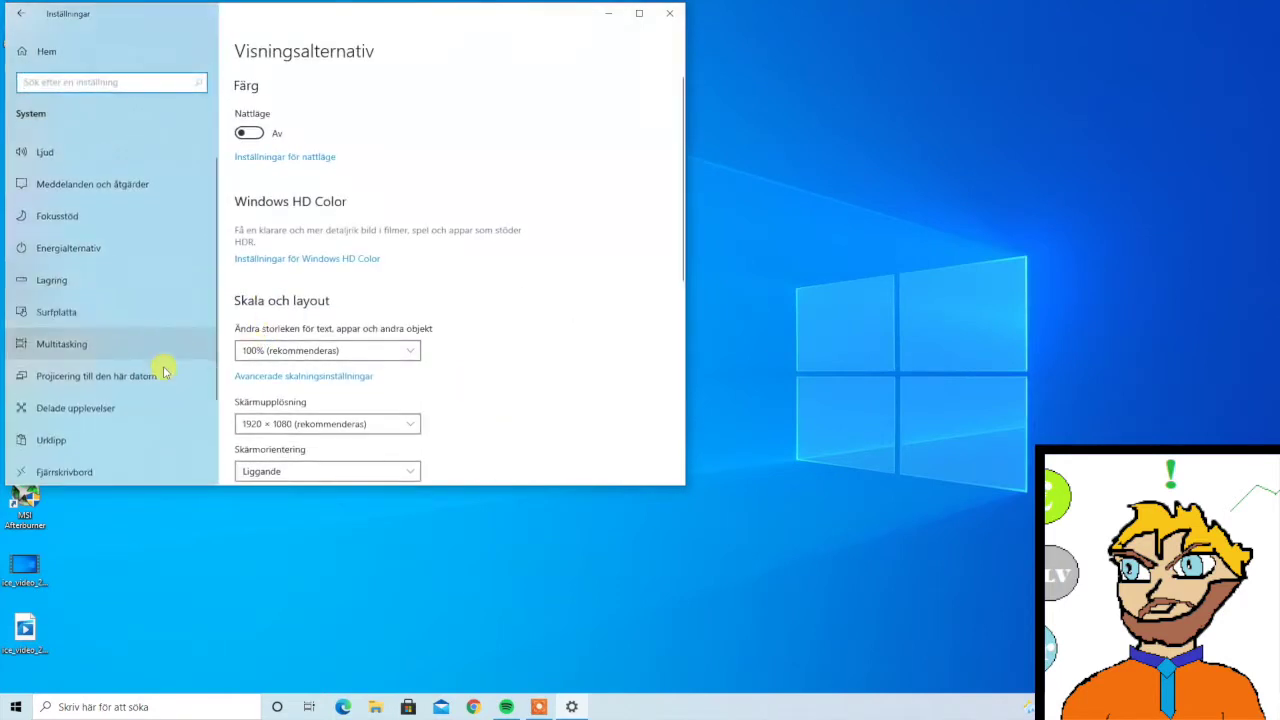
{"action": "left_click", "coordinate": [95, 413]}
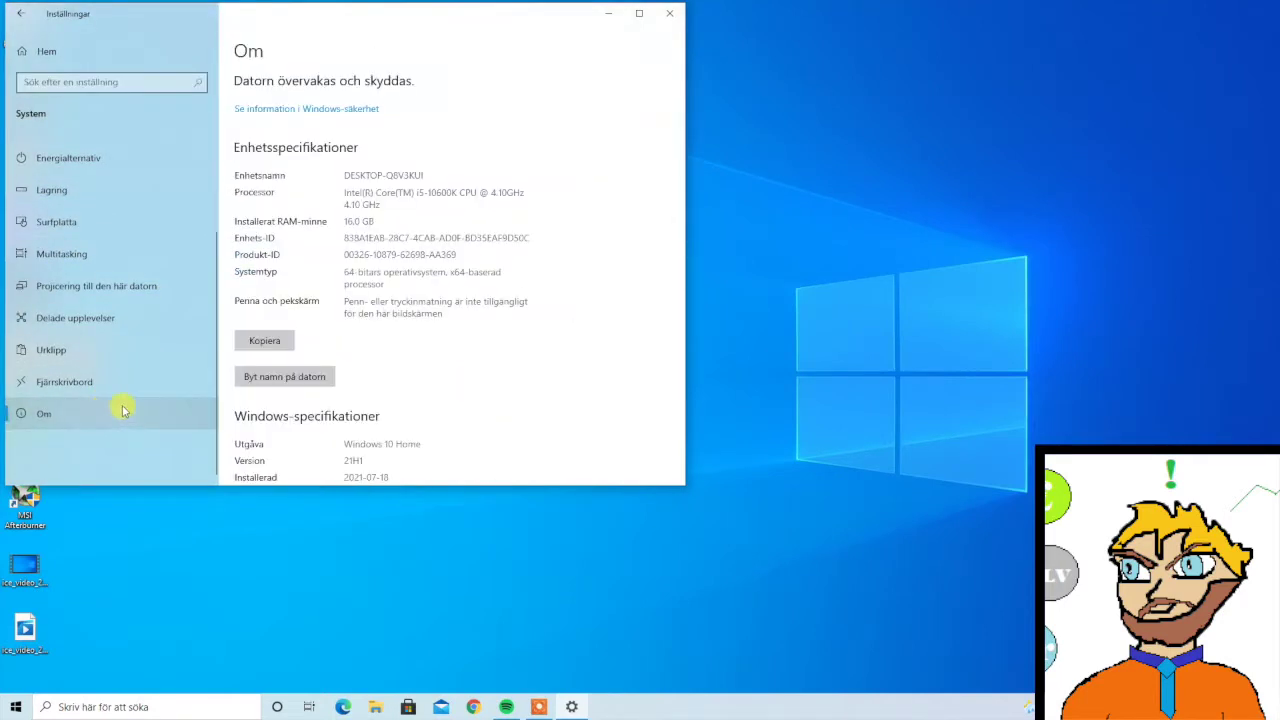
{"action": "scroll", "coordinate": [400, 405], "scroll_direction": "down", "scroll_amount": 5}
{"action": "scroll", "coordinate": [400, 405], "scroll_direction": "down", "scroll_amount": 2}
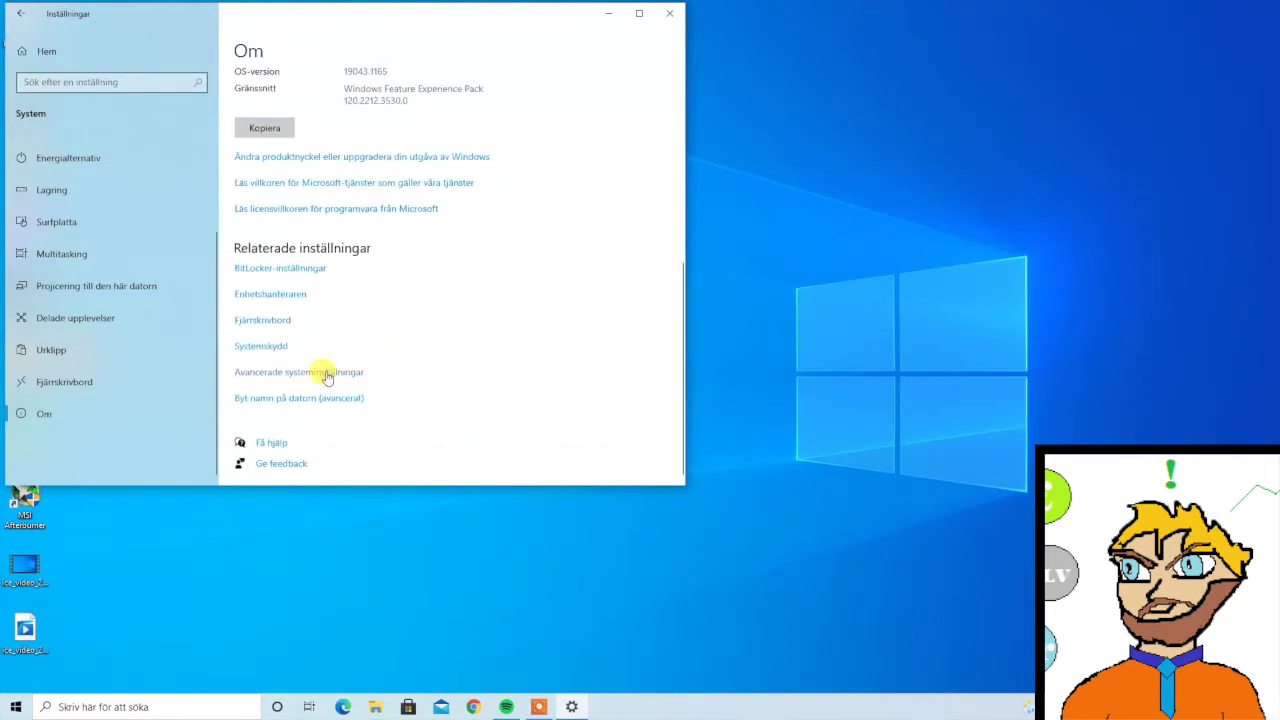
{"action": "left_click", "coordinate": [327, 374]}
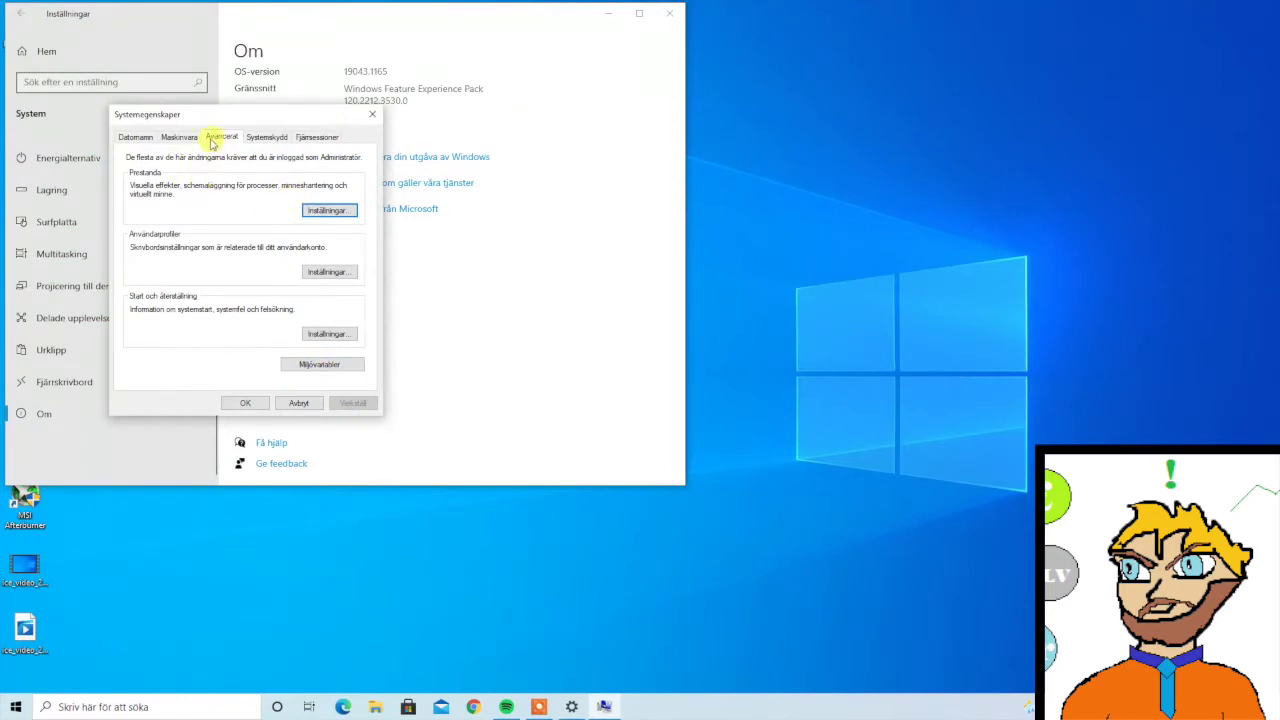
From Performance settings' Advanced tab, bring up the Virtual memory Change dialog
{"action": "left_click", "coordinate": [326, 210]}
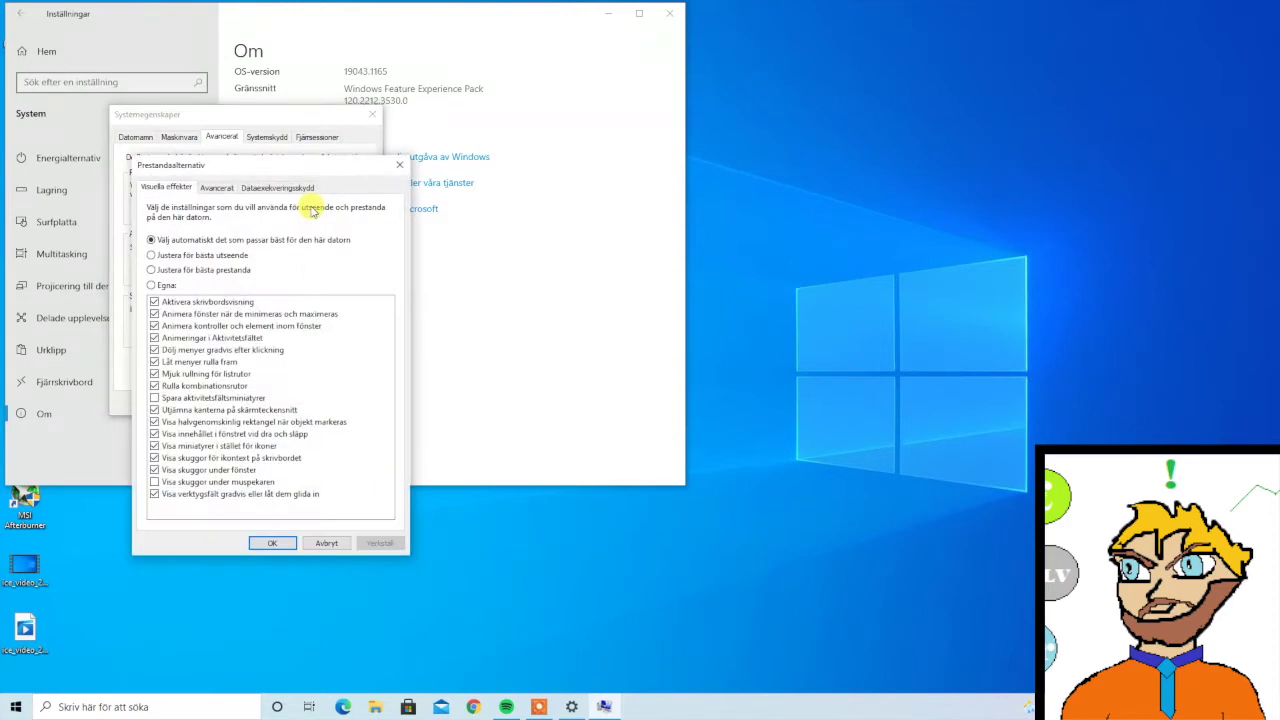
{"action": "left_click", "coordinate": [217, 188]}
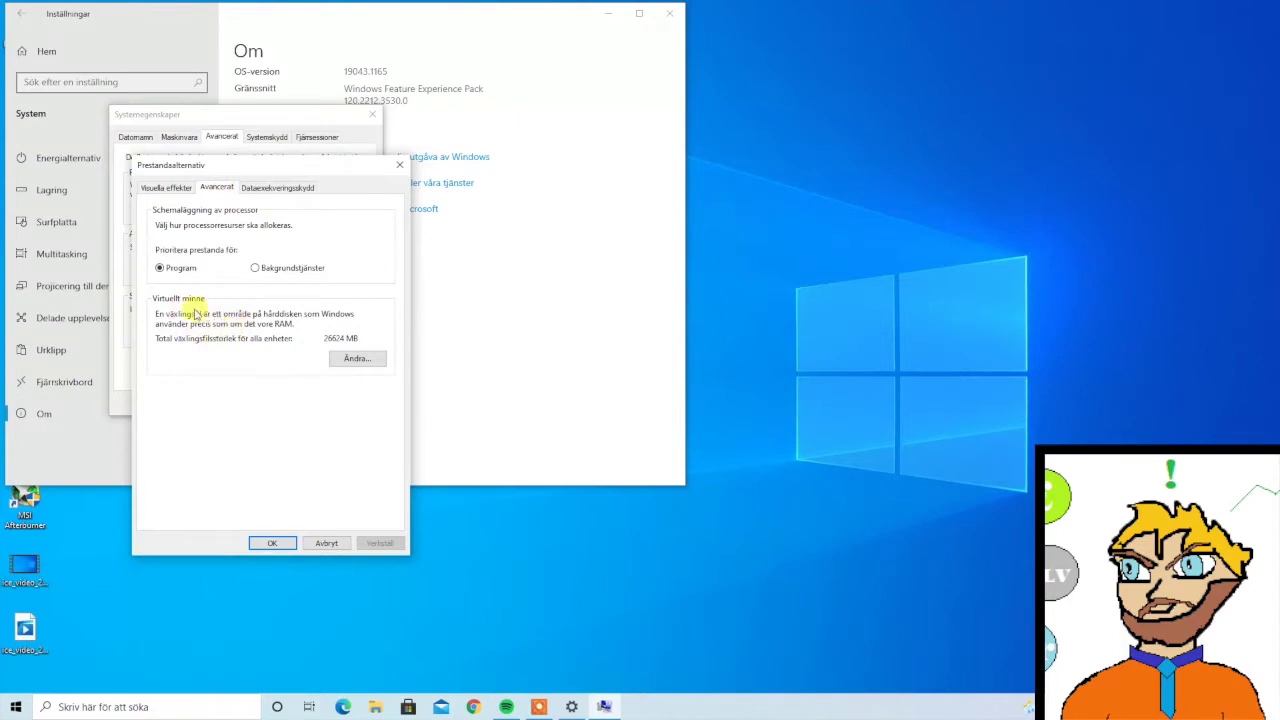
{"action": "left_click", "coordinate": [345, 360]}
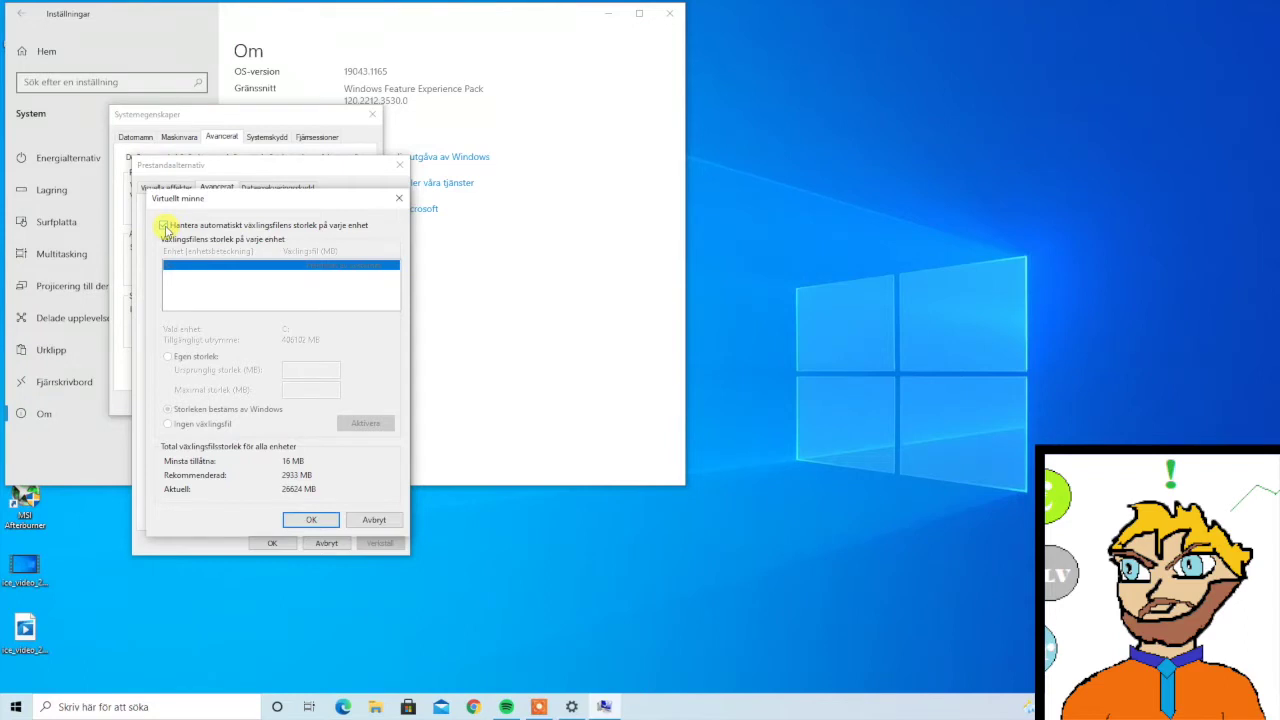
Turn off automatic management and set the C: paging file to system managed size
{"action": "left_click", "coordinate": [165, 226]}
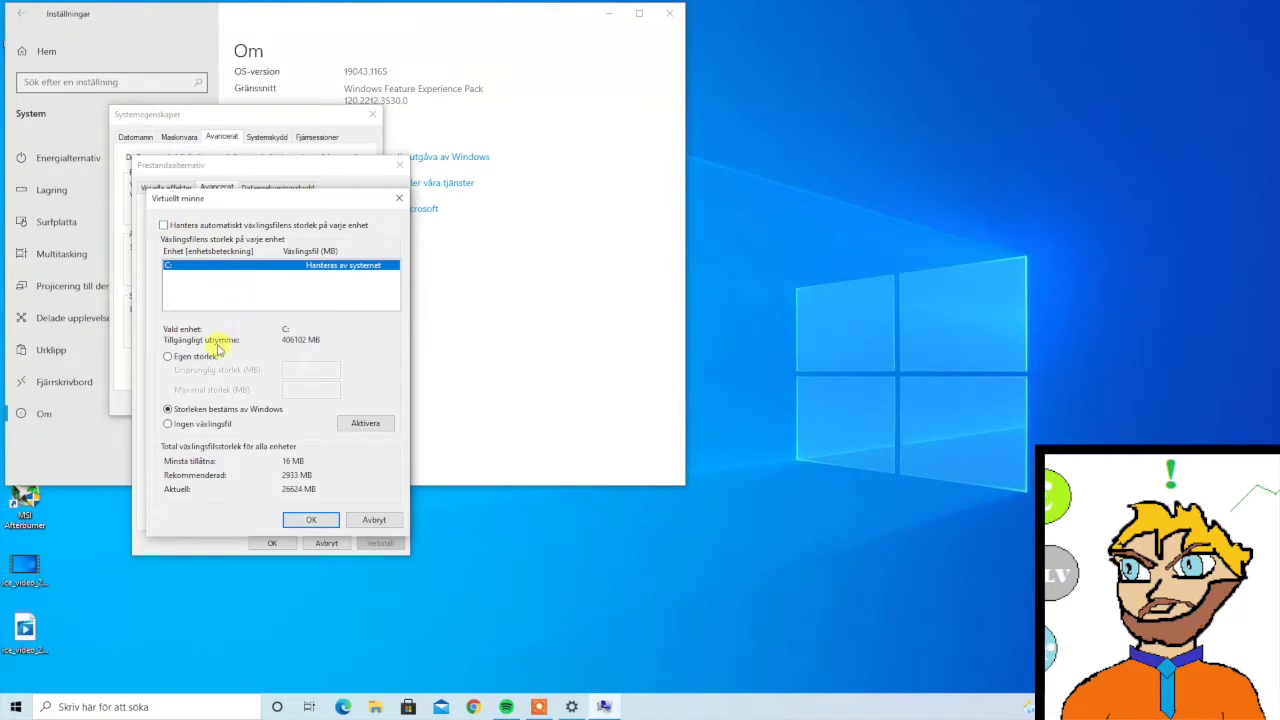
{"action": "left_click", "coordinate": [168, 357]}
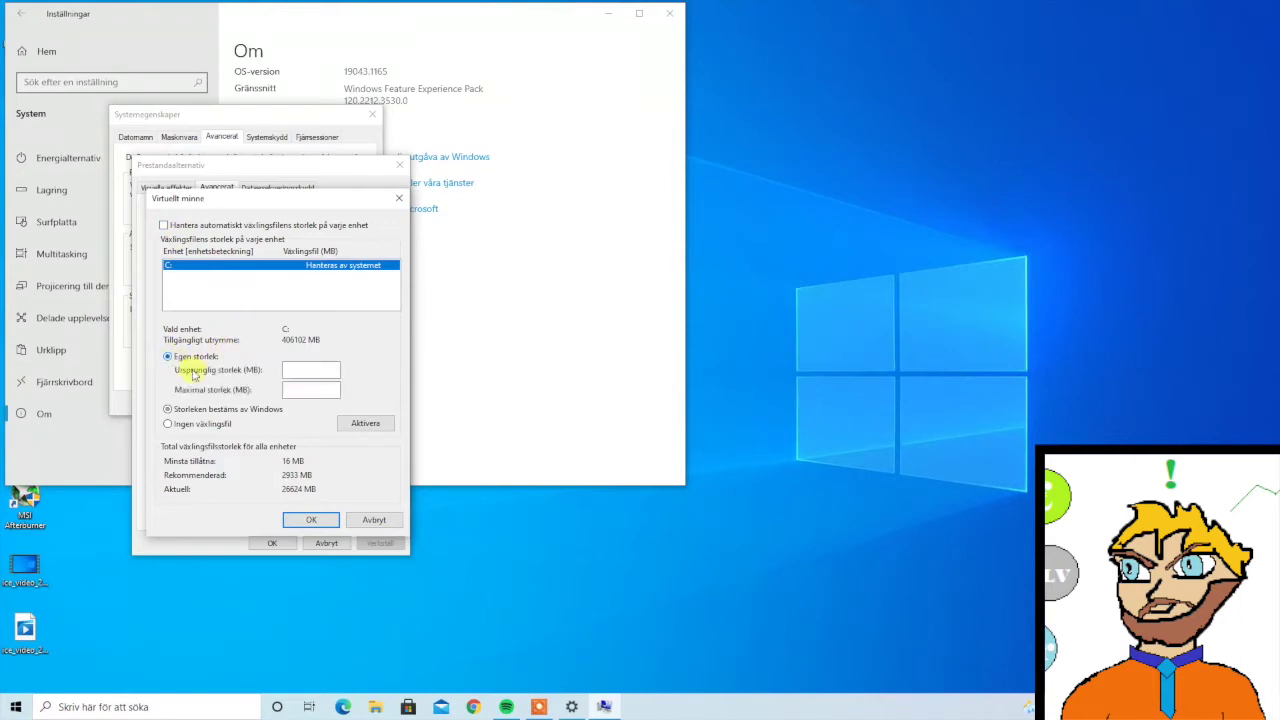
{"action": "left_click", "coordinate": [300, 369]}
{"action": "left_click", "coordinate": [168, 410]}
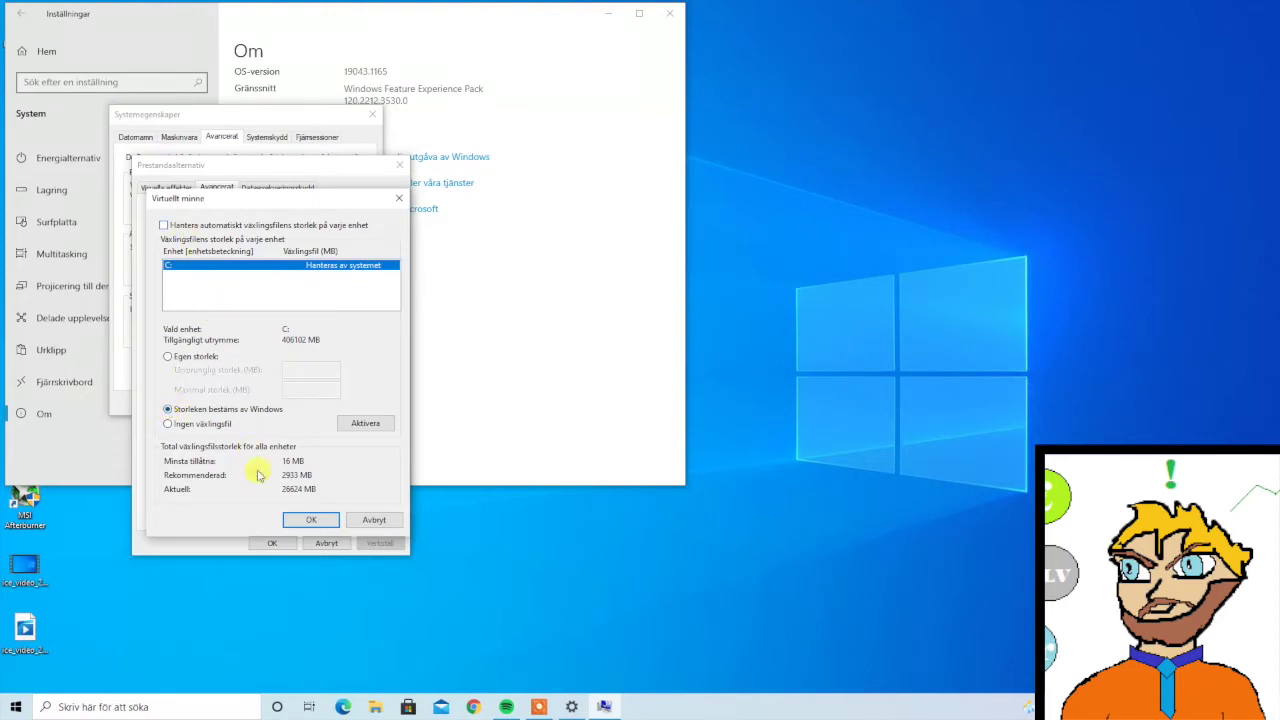
Close the Virtual Memory, Performance Options and System Properties dialogs
{"action": "left_click", "coordinate": [374, 521]}
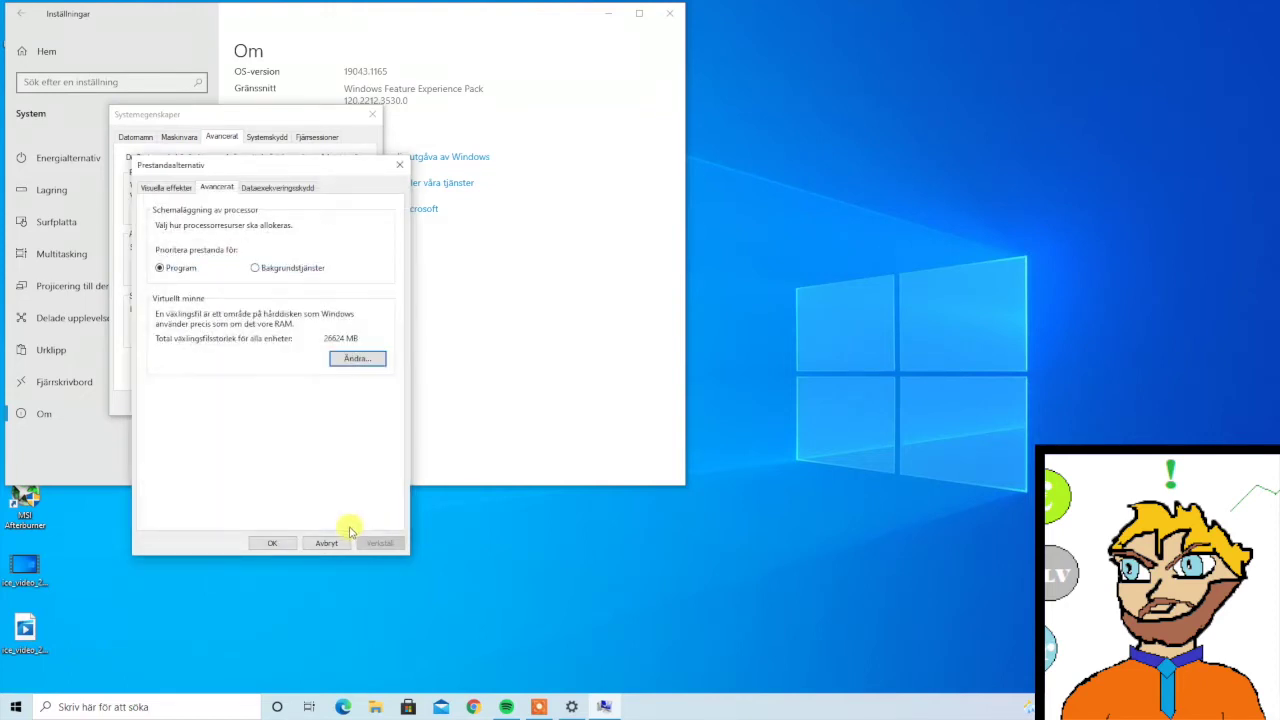
{"action": "left_click", "coordinate": [326, 543]}
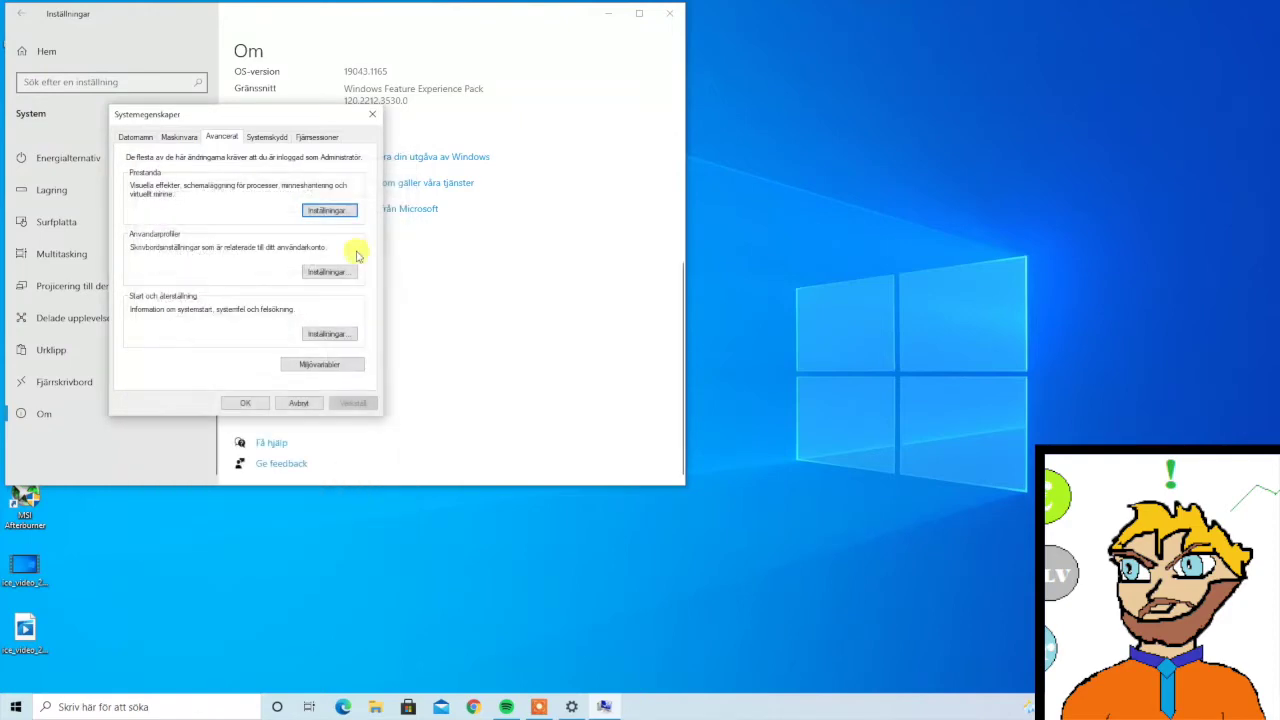
{"action": "left_click", "coordinate": [372, 116]}
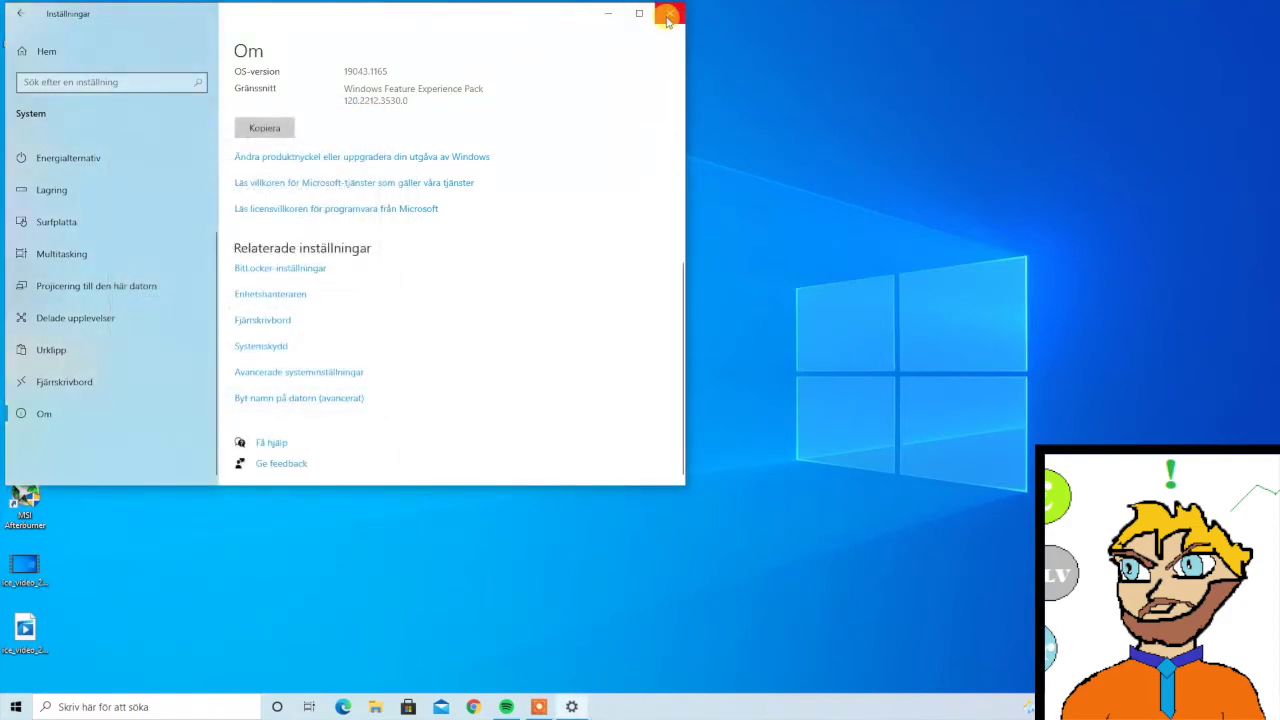